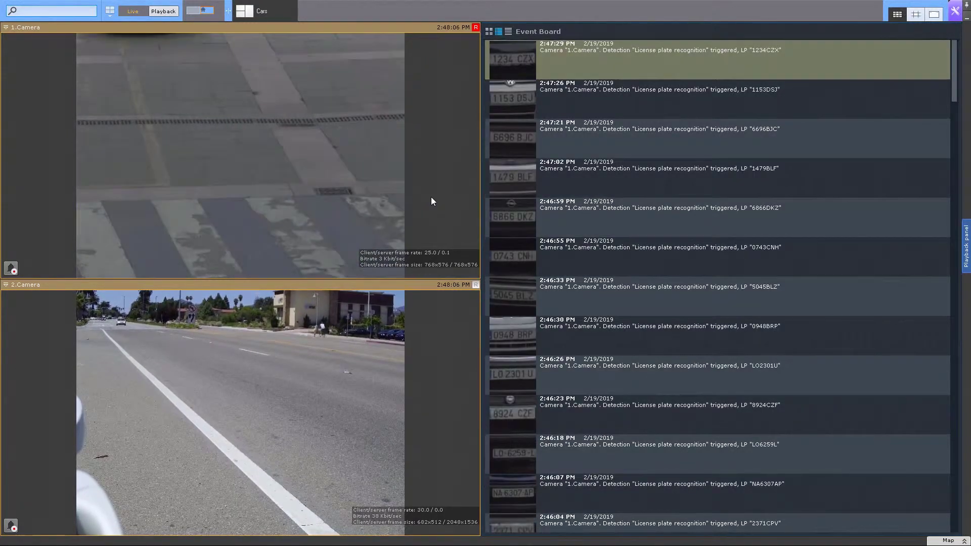
{"action": "left_click", "coordinate": [431, 197]}
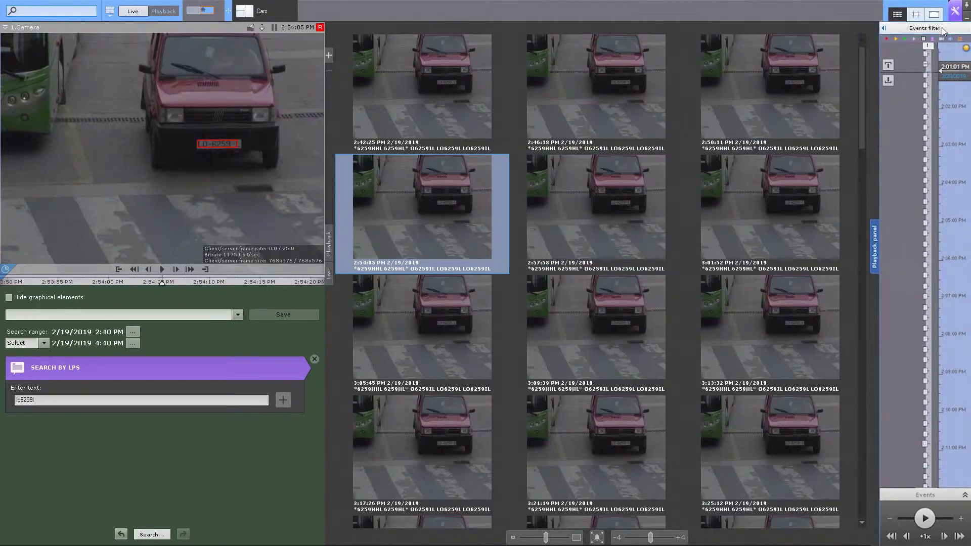
Open Camera 1's VIT license plate recognition settings under Detection Tools
{"action": "left_click", "coordinate": [954, 14]}
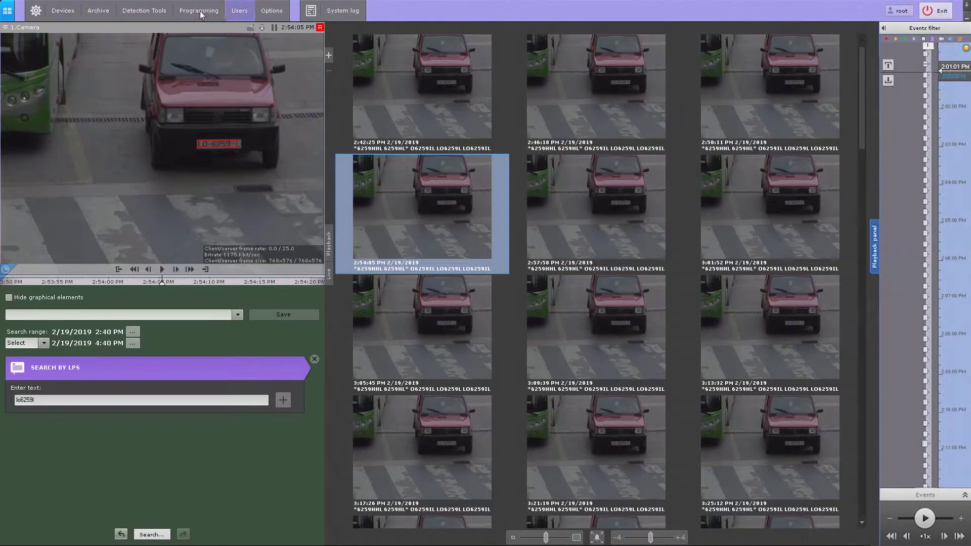
{"action": "left_click", "coordinate": [159, 15]}
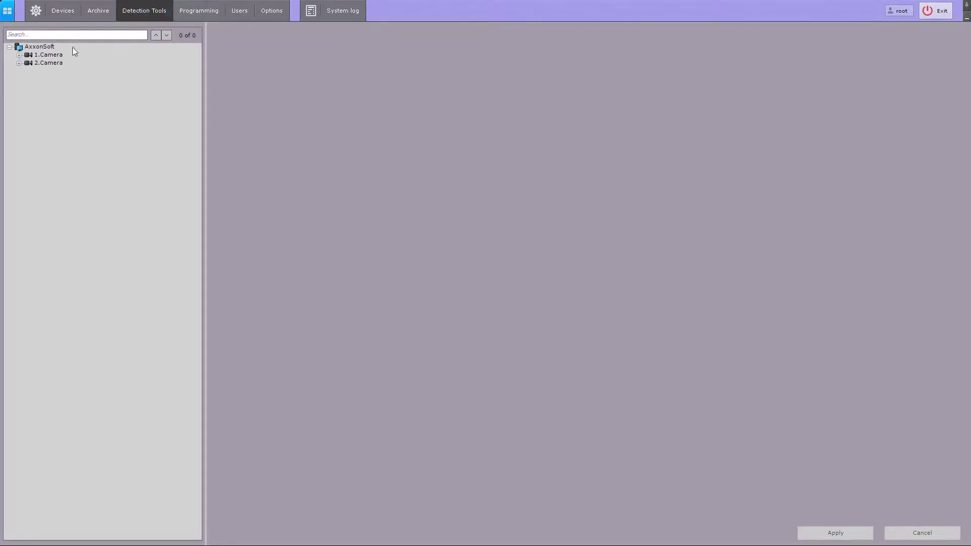
{"action": "left_click", "coordinate": [51, 56]}
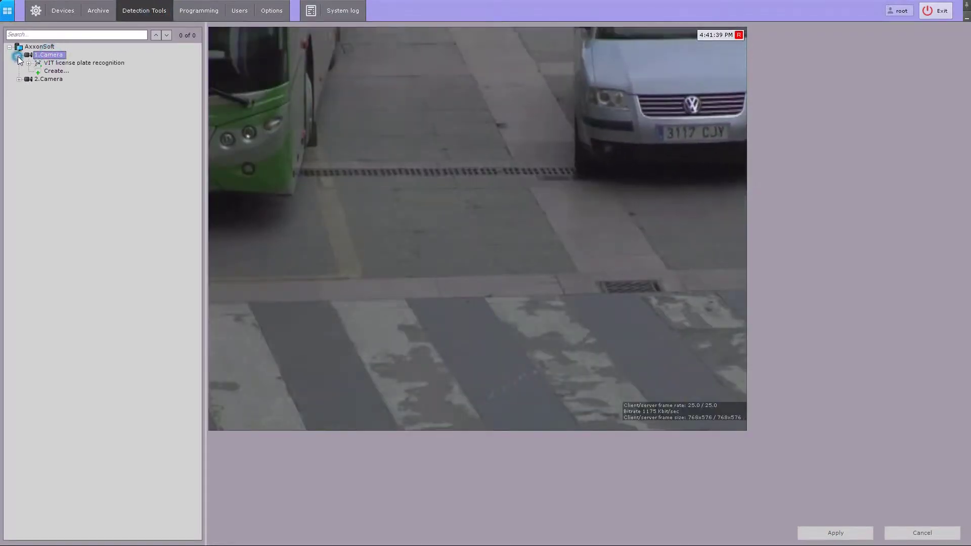
{"action": "left_click", "coordinate": [60, 64]}
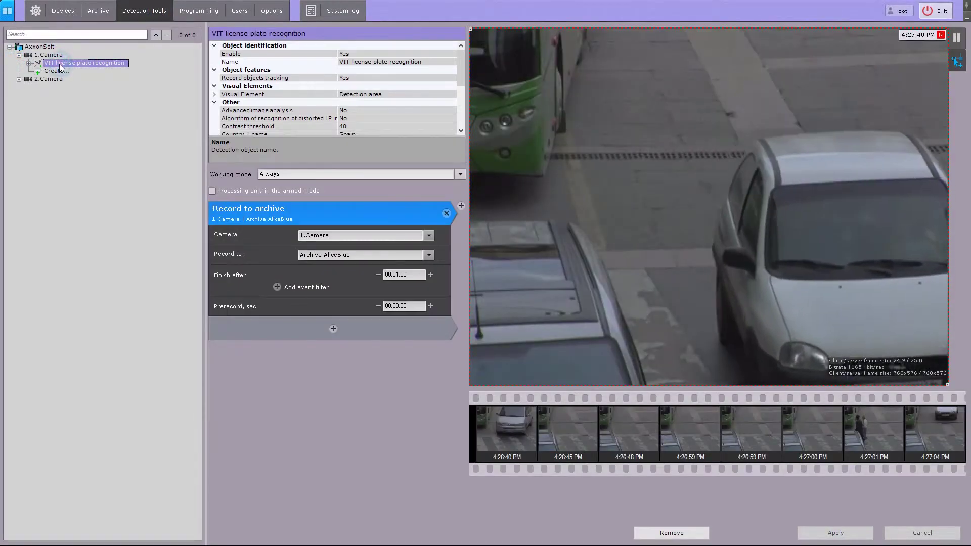
Set advanced image analysis and the distorted-plate algorithm to Yes, then select frame size change
{"action": "left_click", "coordinate": [355, 78]}
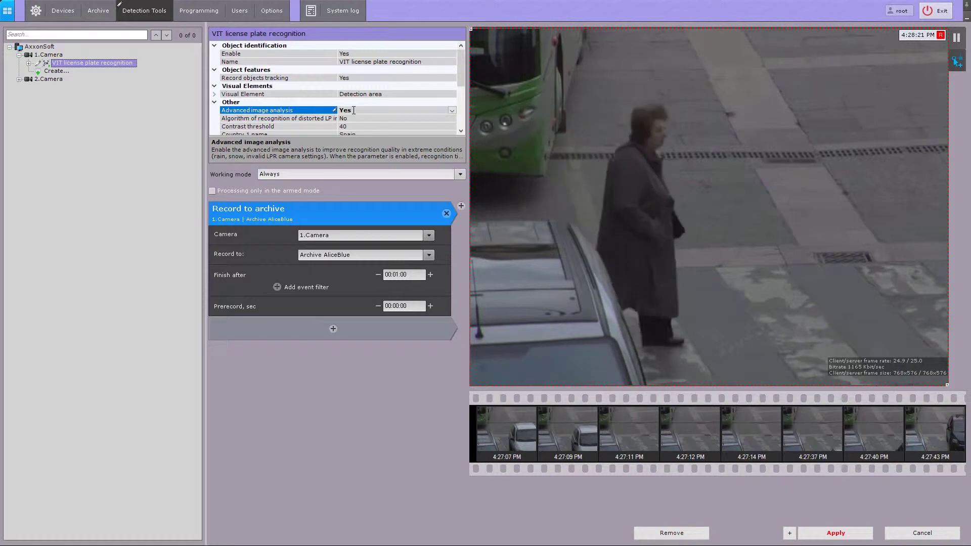
{"action": "left_click", "coordinate": [352, 118]}
{"action": "double_click", "coordinate": [352, 118]}
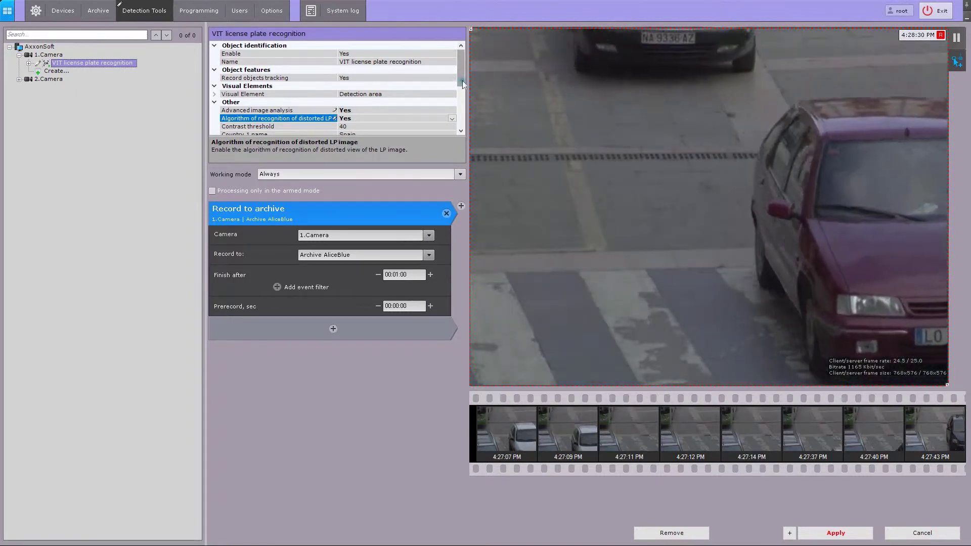
{"action": "left_click_drag", "start_coordinate": [461, 80], "coordinate": [458, 124]}
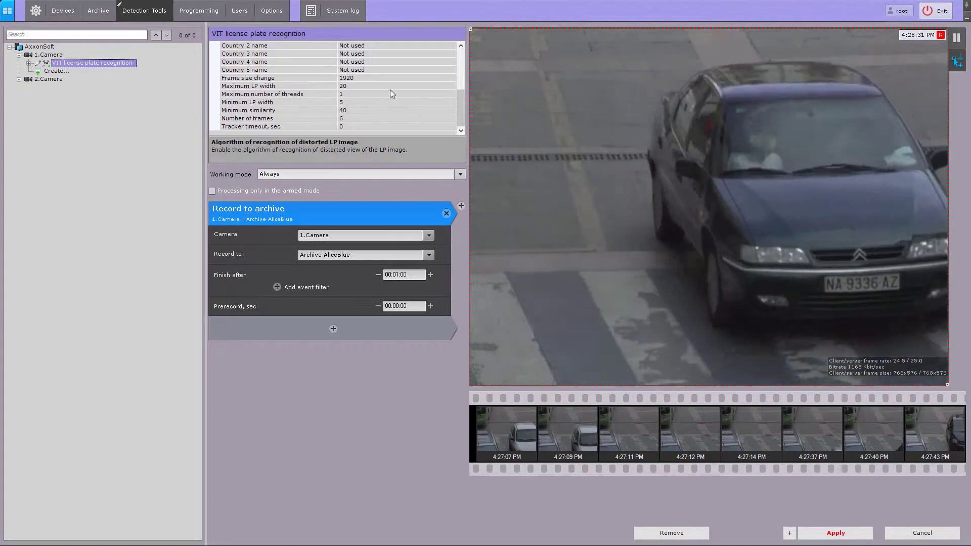
{"action": "left_click", "coordinate": [352, 76]}
{"action": "left_click", "coordinate": [355, 77]}
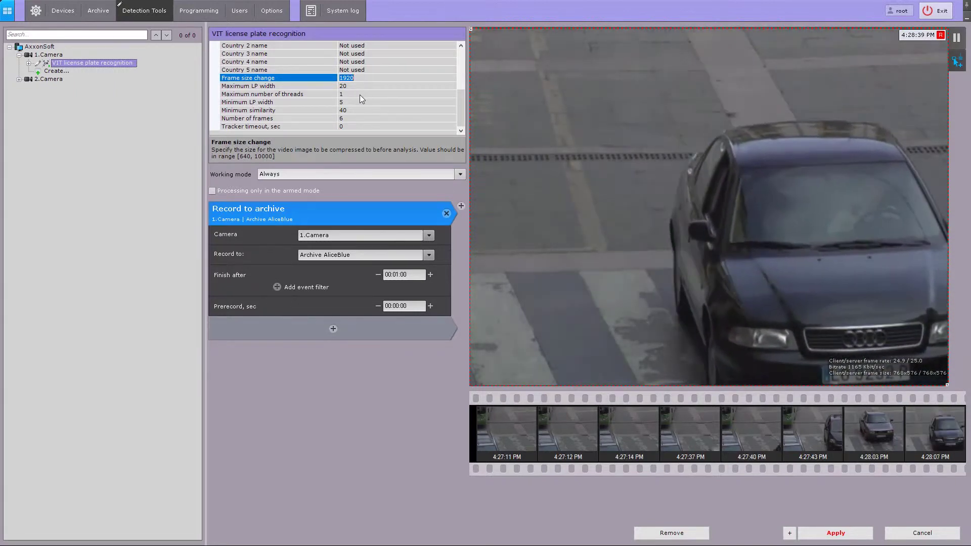
{"action": "left_click", "coordinate": [348, 117]}
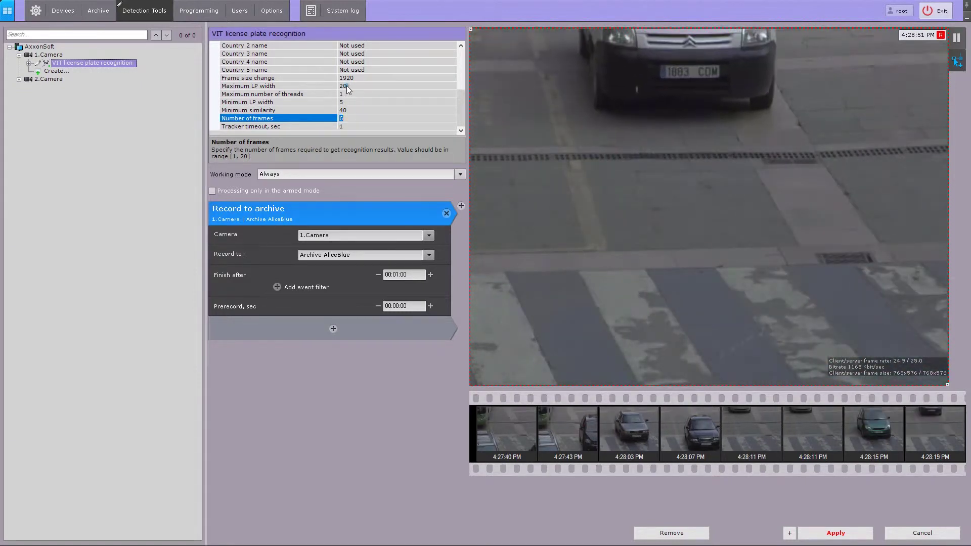
{"action": "left_click", "coordinate": [455, 128]}
{"action": "type", "text": "1"}
{"action": "left_click", "coordinate": [346, 85]}
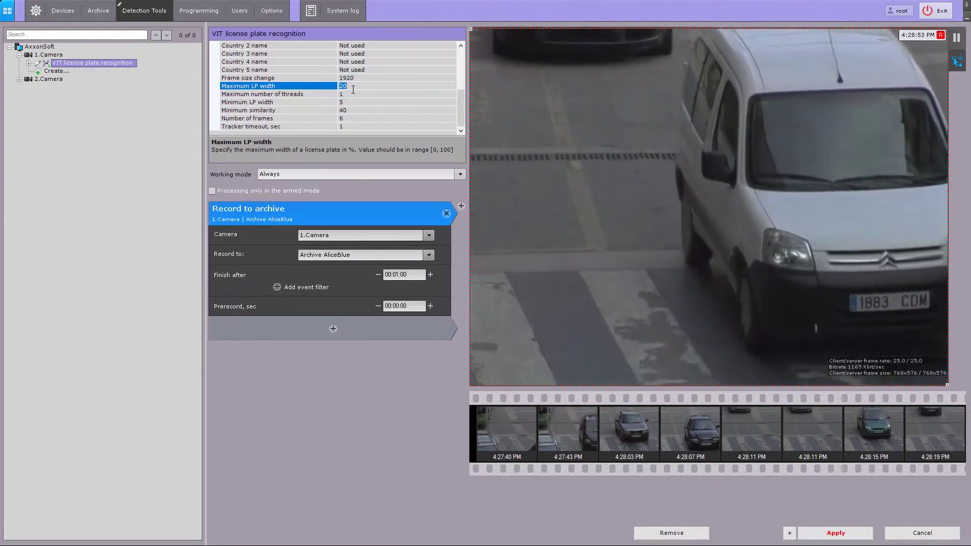
{"action": "left_click", "coordinate": [350, 101]}
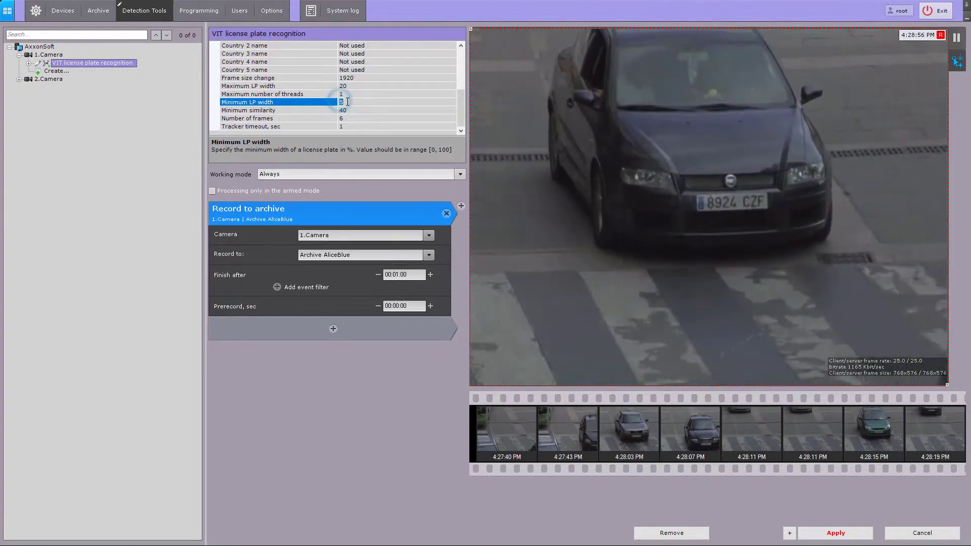
{"action": "left_click", "coordinate": [350, 93]}
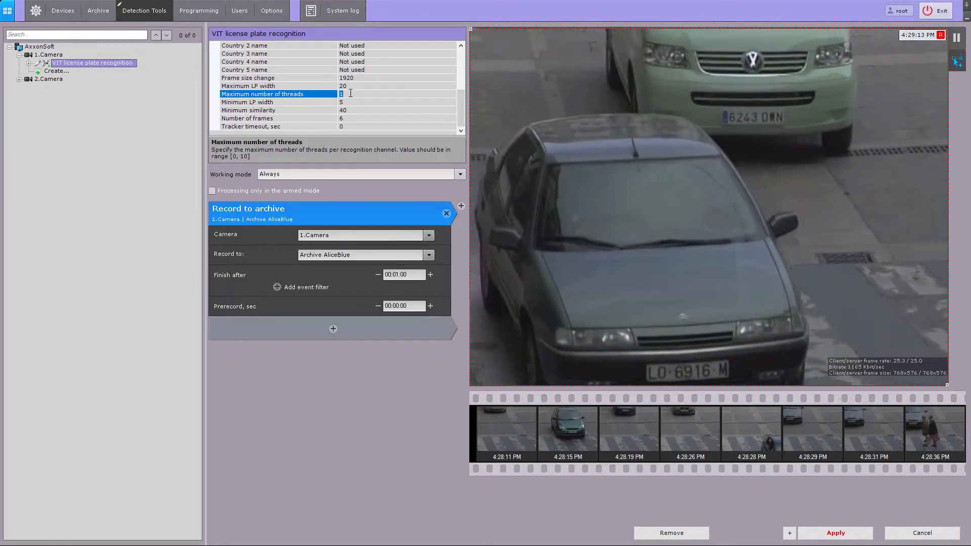
{"action": "left_click", "coordinate": [349, 111]}
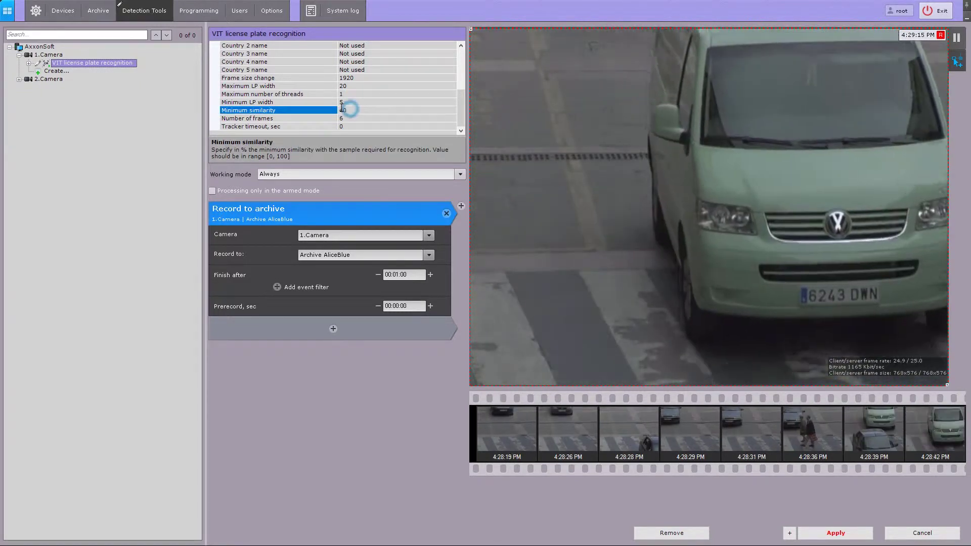
{"action": "left_click", "coordinate": [350, 111]}
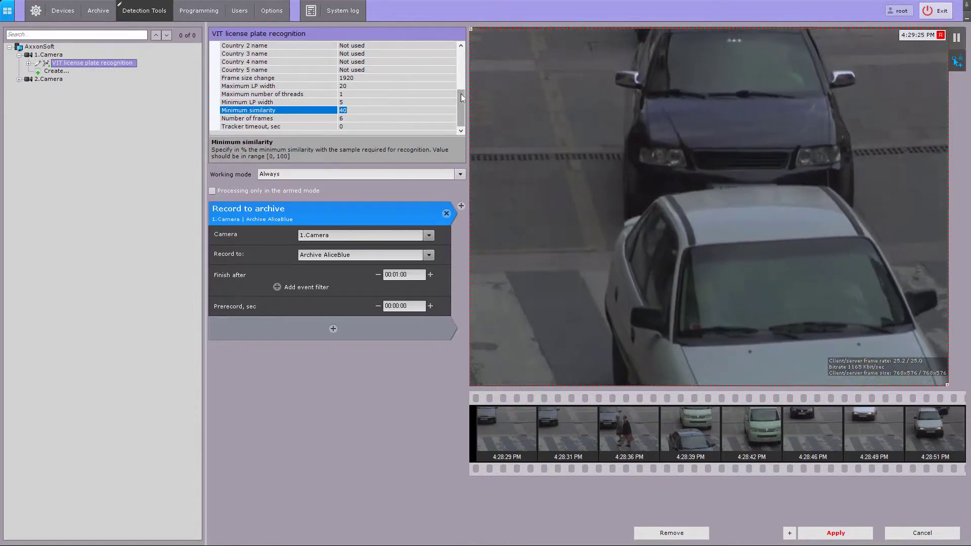
{"action": "scroll", "coordinate": [455, 83], "scroll_direction": "up", "scroll_amount": 1}
{"action": "scroll", "coordinate": [466, 75], "scroll_direction": "up", "scroll_amount": 1}
{"action": "scroll", "coordinate": [448, 80], "scroll_direction": "up", "scroll_amount": 1}
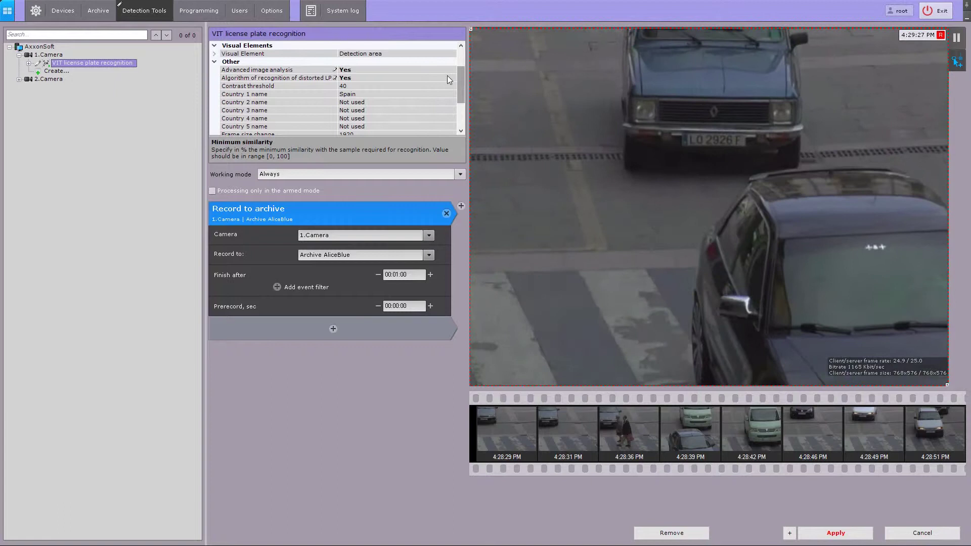
{"action": "left_click", "coordinate": [376, 94]}
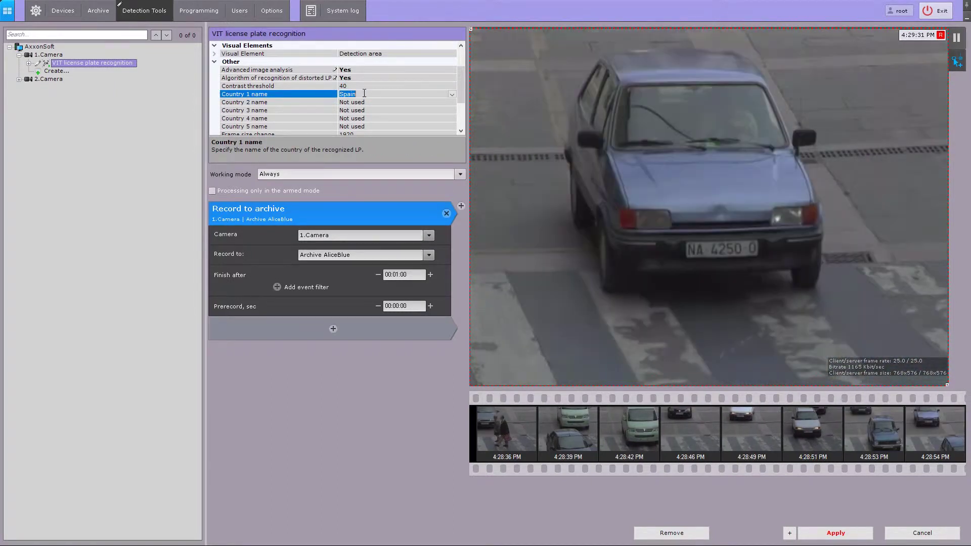
{"action": "left_click", "coordinate": [451, 94]}
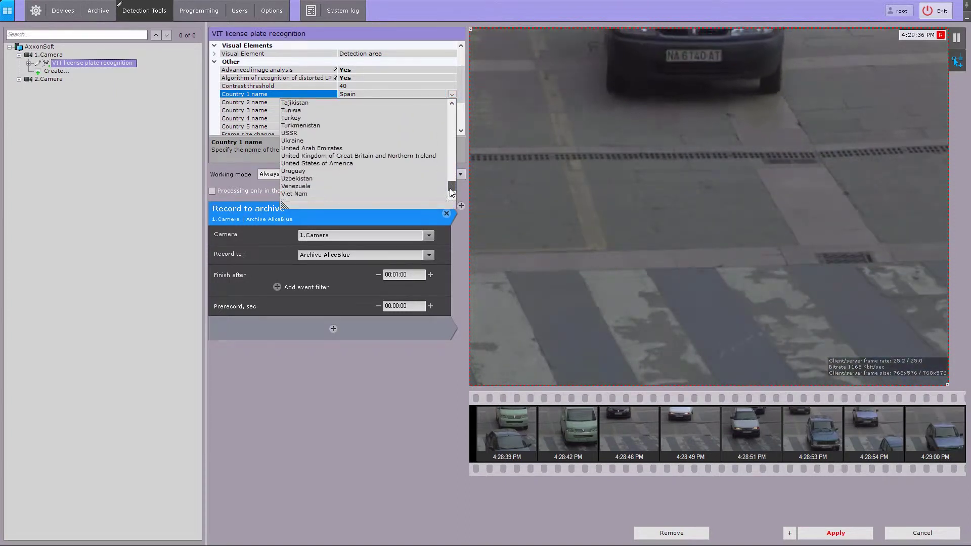
{"action": "left_click_drag", "start_coordinate": [450, 176], "coordinate": [450, 110]}
{"action": "left_click", "coordinate": [446, 95]}
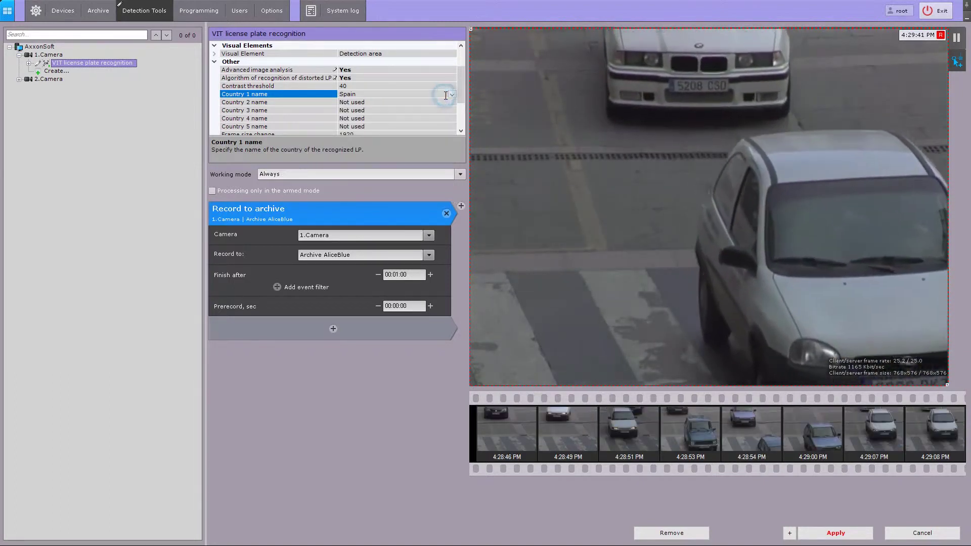
{"action": "left_click", "coordinate": [351, 85]}
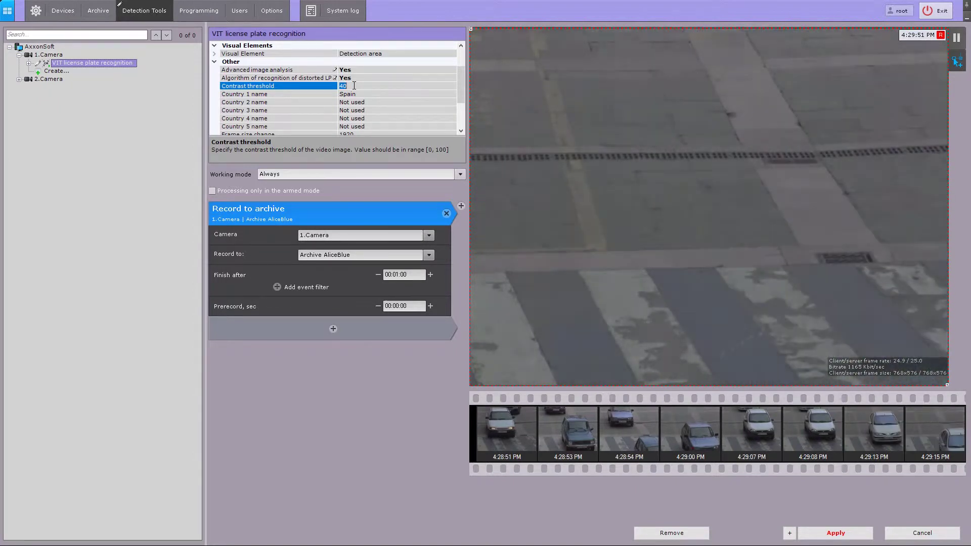
{"action": "left_click_drag", "start_coordinate": [459, 89], "coordinate": [459, 115]}
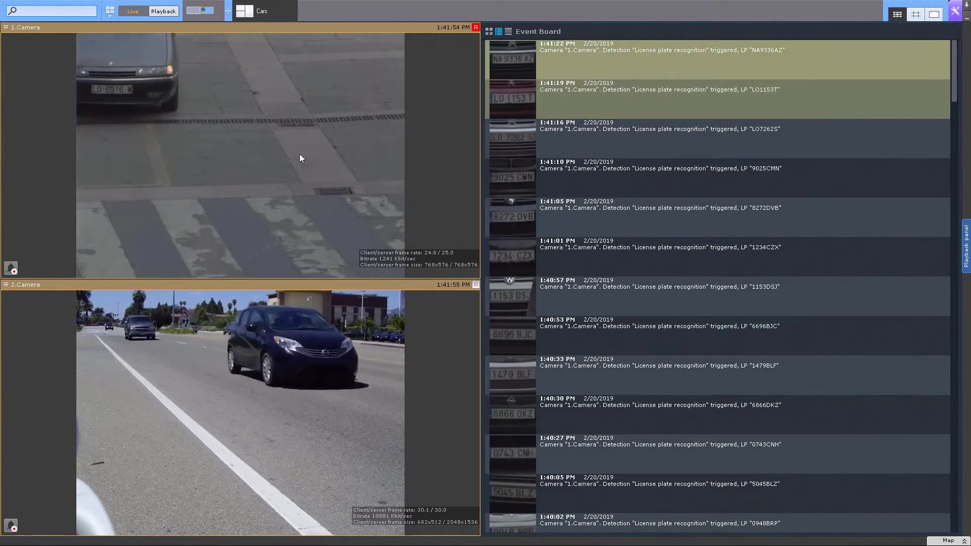
Show and then hide Camera 1's tracking overlay, and bring up the main menu
{"action": "left_click", "coordinate": [25, 29]}
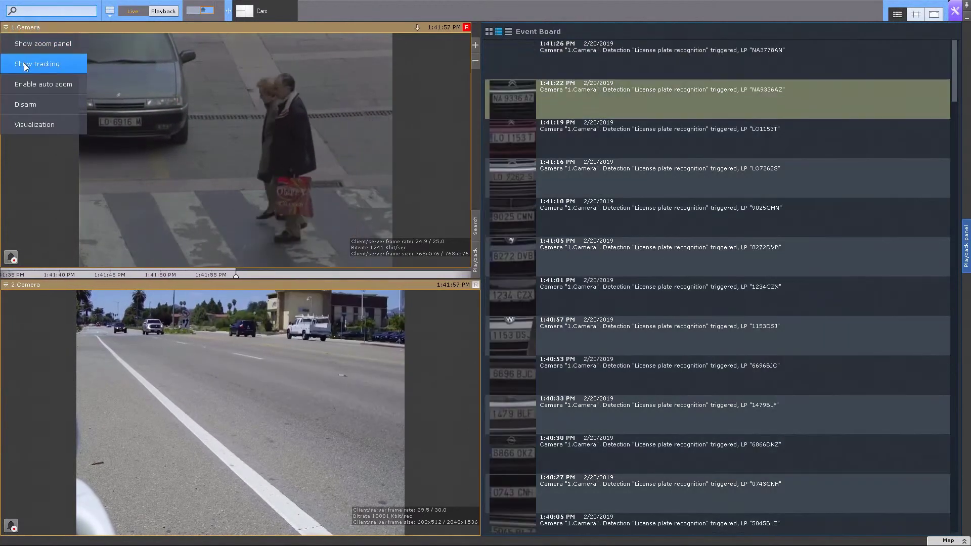
{"action": "left_click", "coordinate": [24, 66]}
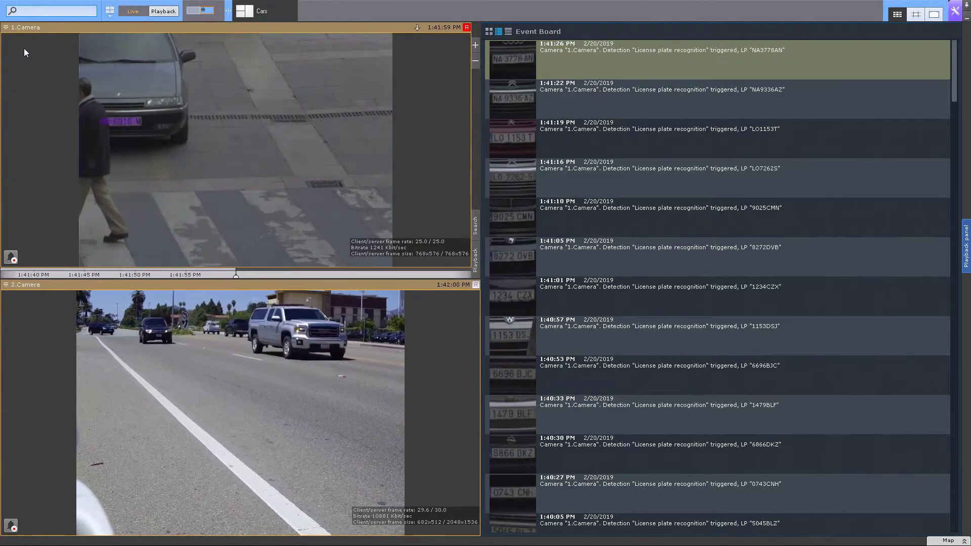
{"action": "left_click", "coordinate": [28, 28]}
{"action": "left_click", "coordinate": [29, 64]}
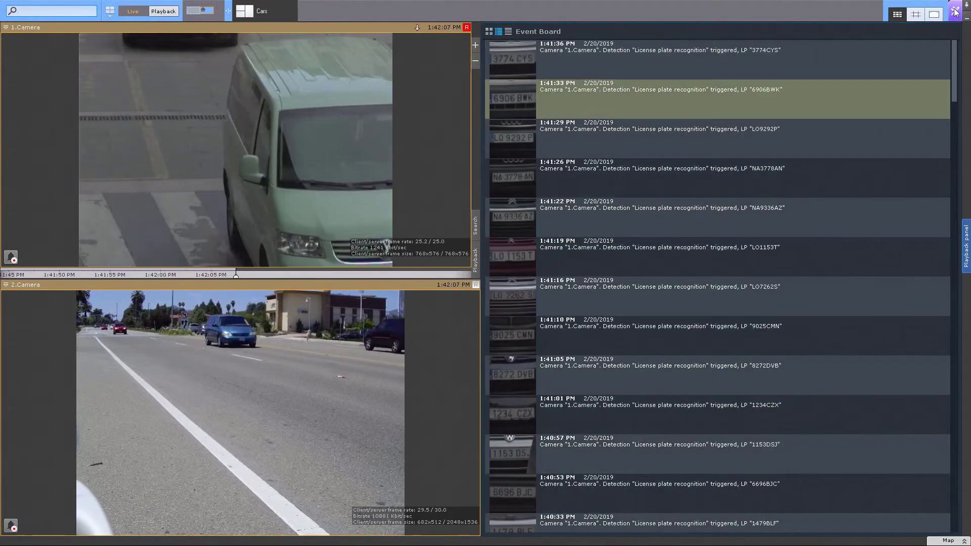
{"action": "left_click", "coordinate": [954, 10]}
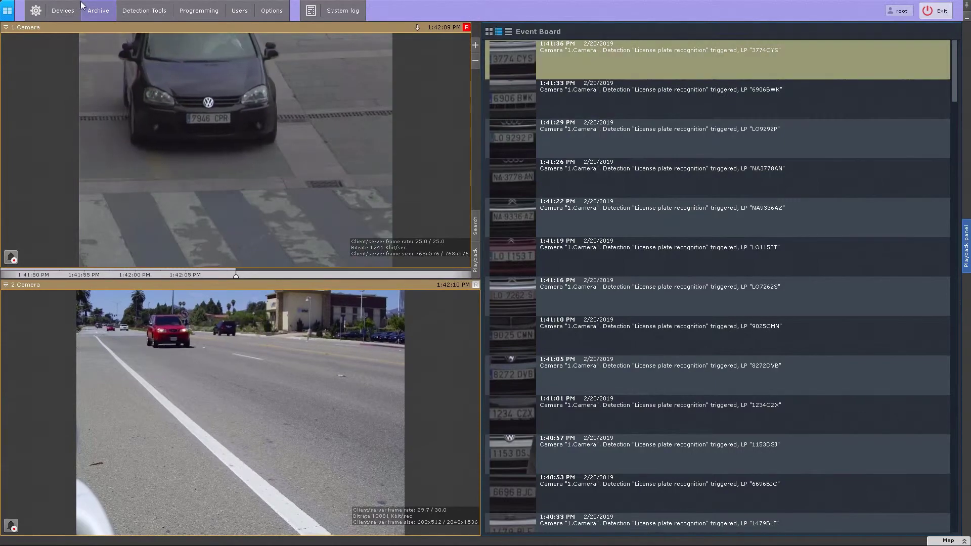
Set 1.Camera's buffer size to 1000 under AxxonSoft in Devices and apply
{"action": "left_click", "coordinate": [64, 10]}
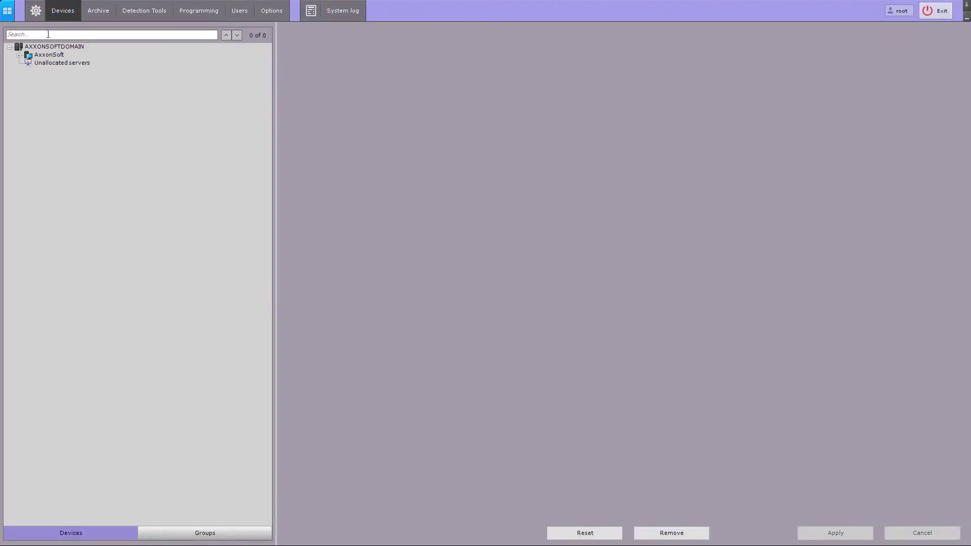
{"action": "left_click", "coordinate": [19, 55]}
{"action": "left_click", "coordinate": [59, 63]}
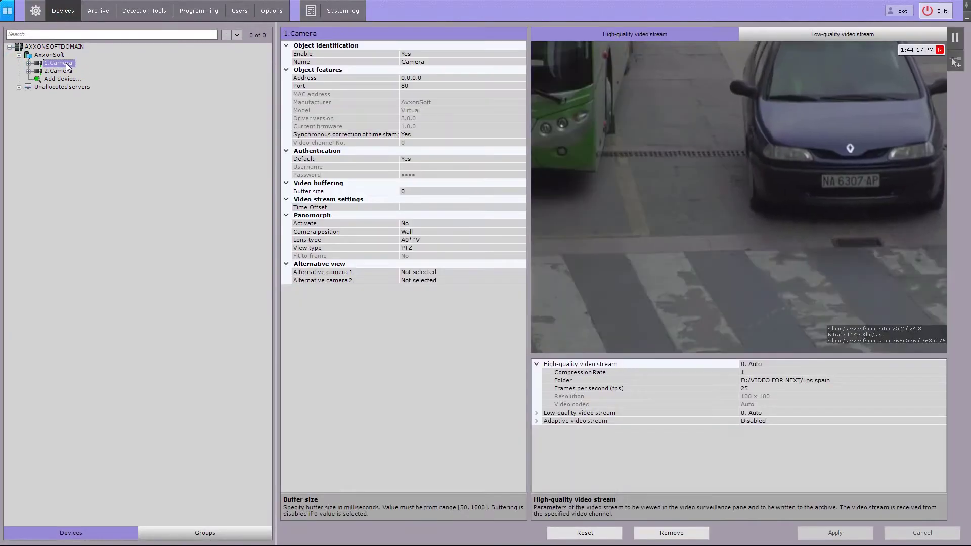
{"action": "left_click", "coordinate": [414, 189]}
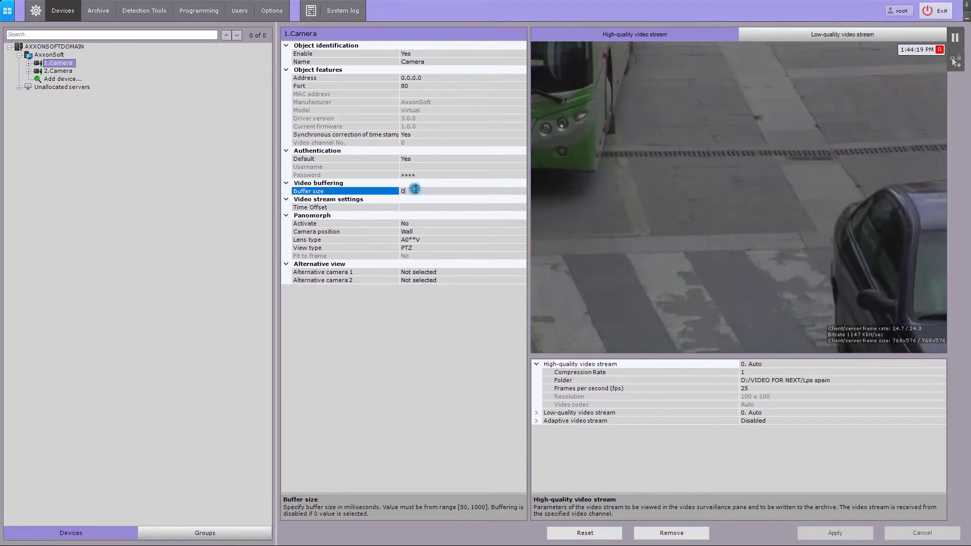
{"action": "type", "text": "1"}
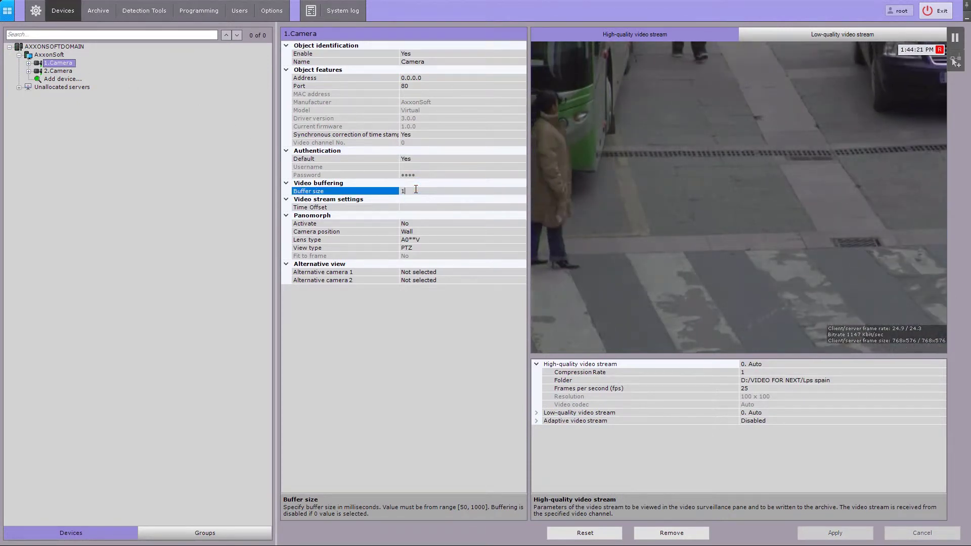
{"action": "type", "text": "000"}
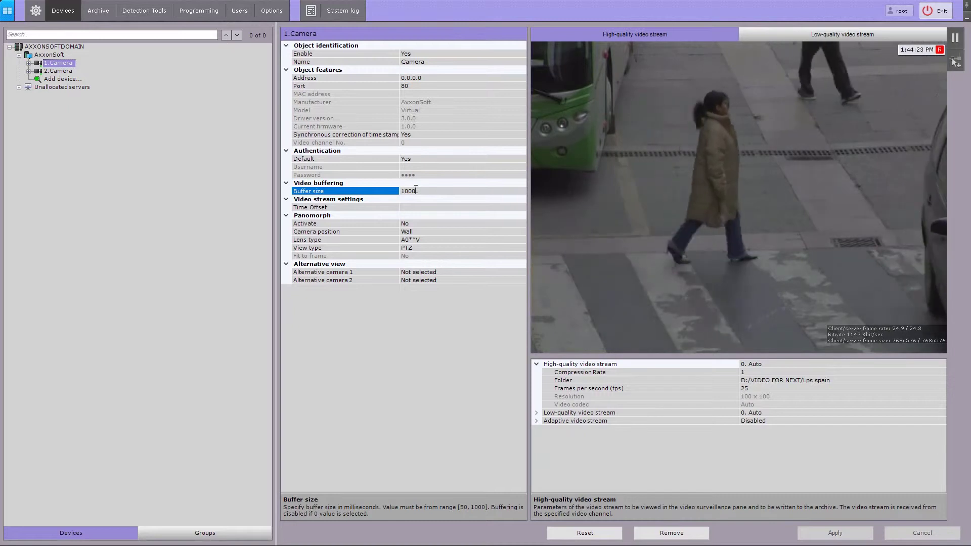
{"action": "left_click", "coordinate": [837, 536]}
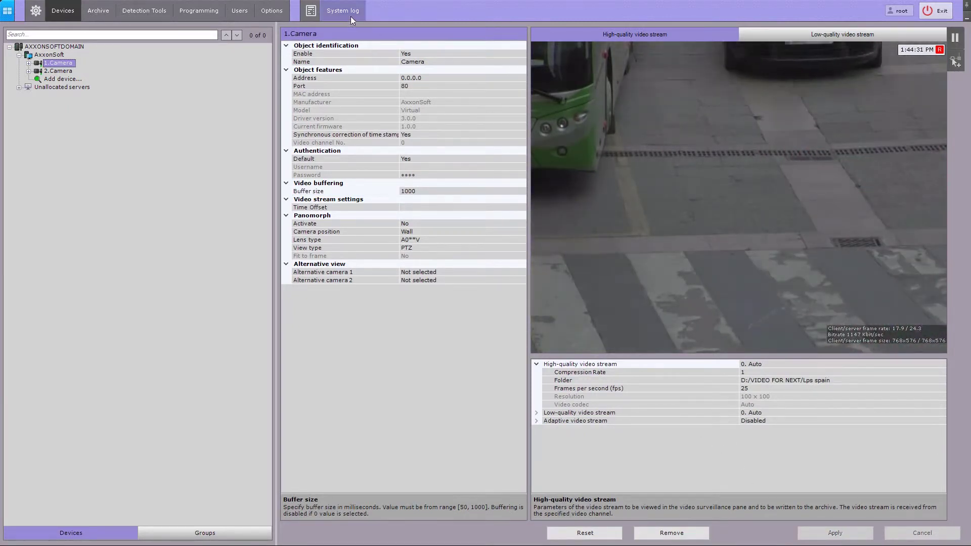
Search the system log for 5045 to list the 5045BLZ plate recognitions
{"action": "left_click", "coordinate": [348, 14]}
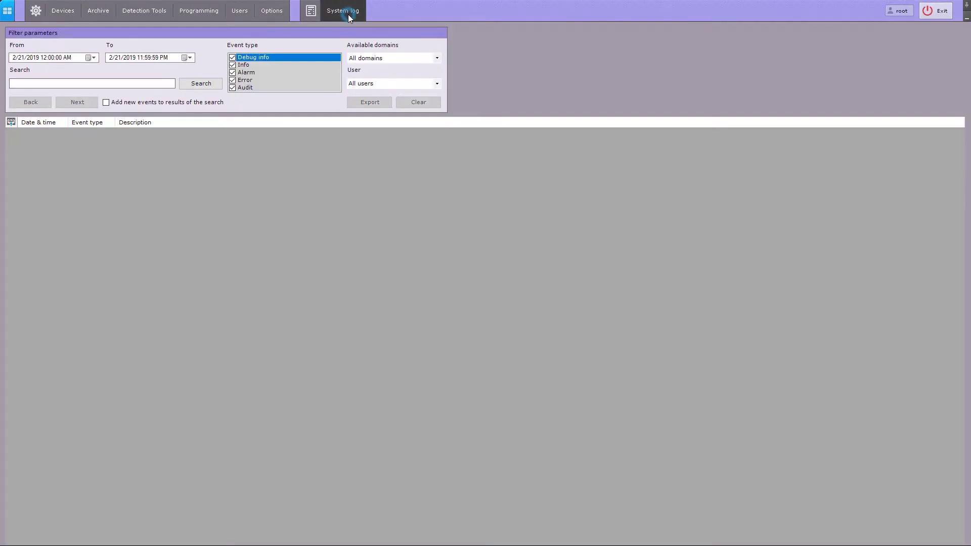
{"action": "left_click", "coordinate": [70, 84]}
{"action": "type", "text": "5045"}
{"action": "left_click", "coordinate": [199, 83]}
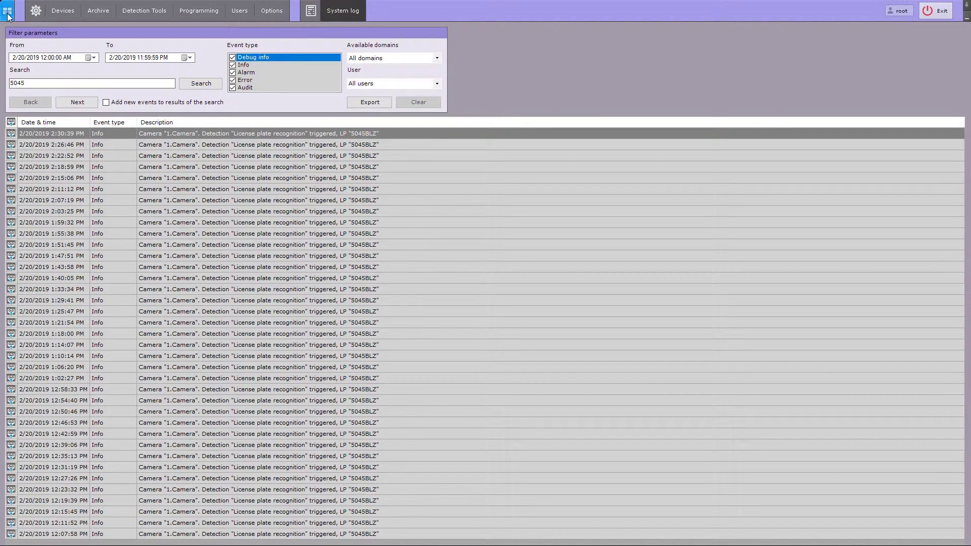
Return to the live layout and select the 0948BRP and 8924CZF Event Board events
{"action": "left_click", "coordinate": [7, 11]}
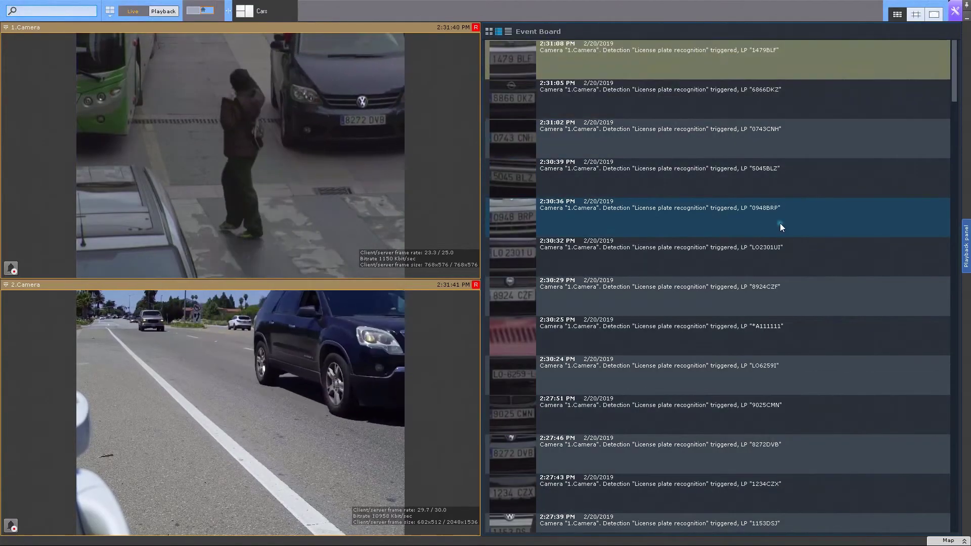
{"action": "left_click", "coordinate": [780, 223]}
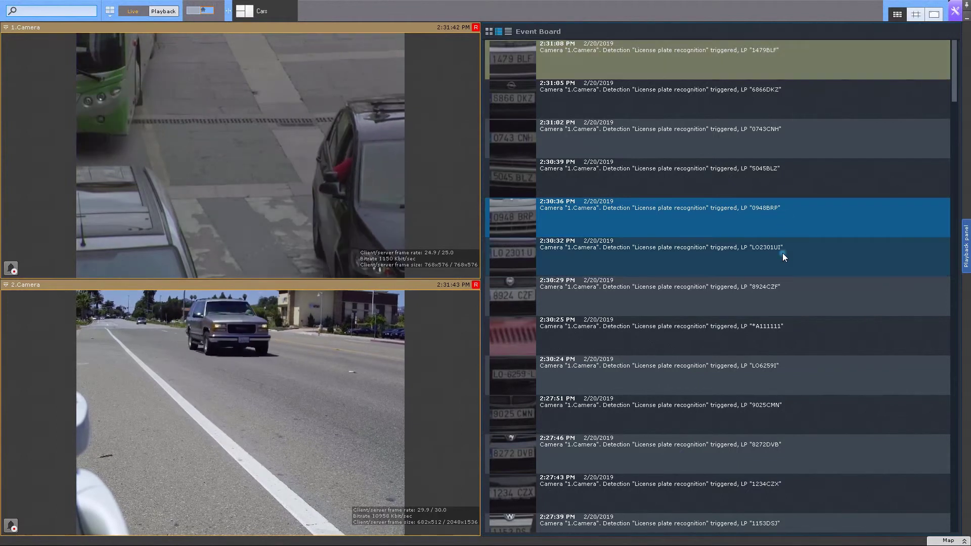
{"action": "left_click", "coordinate": [792, 291]}
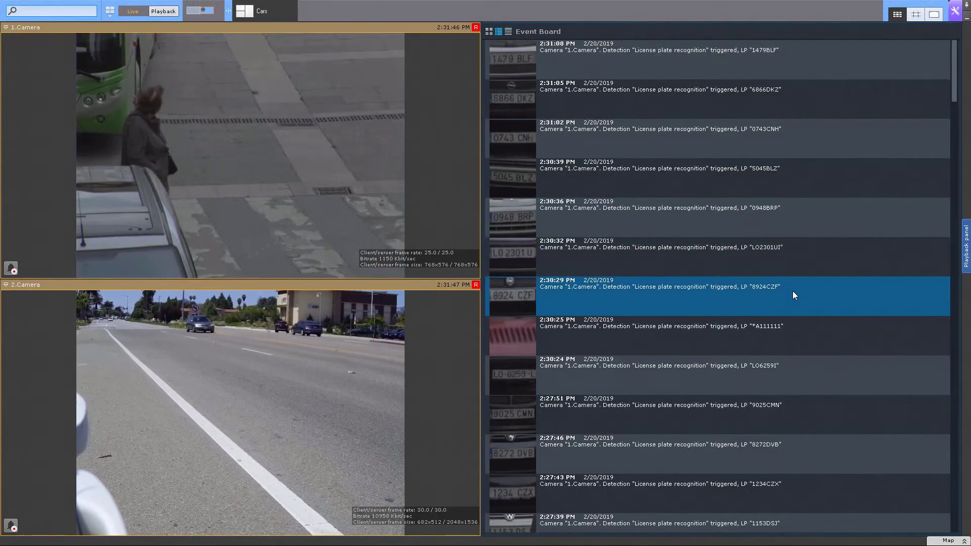
{"action": "left_click", "coordinate": [455, 193]}
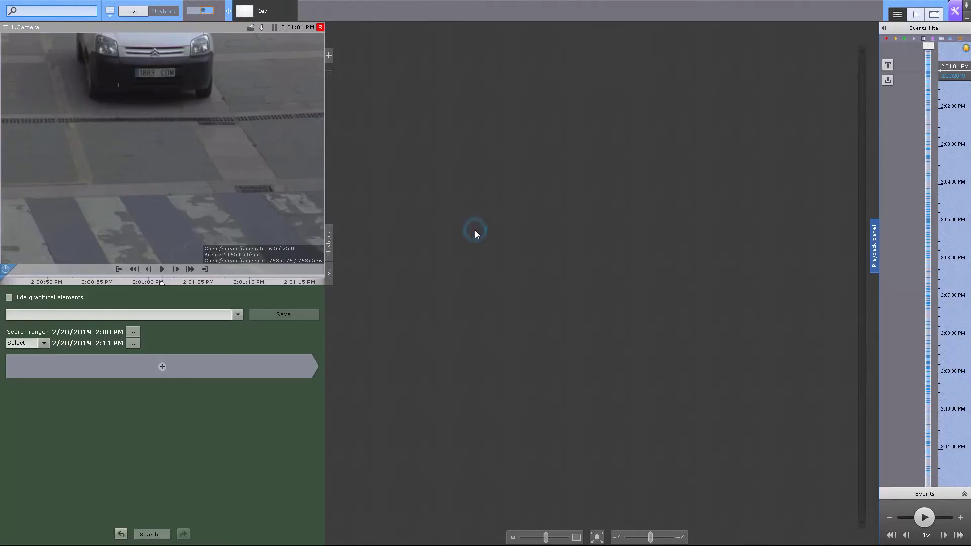
{"action": "left_click", "coordinate": [44, 343]}
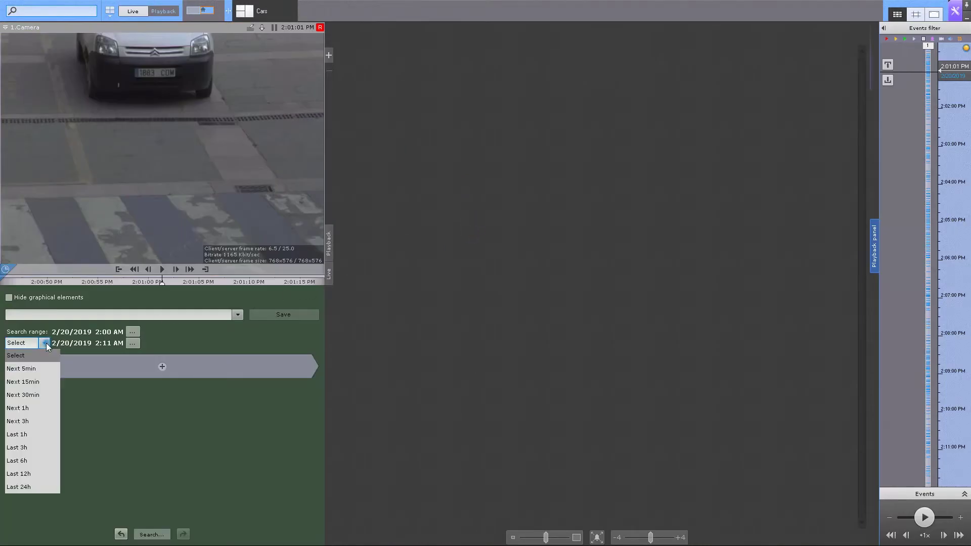
{"action": "left_click", "coordinate": [47, 371]}
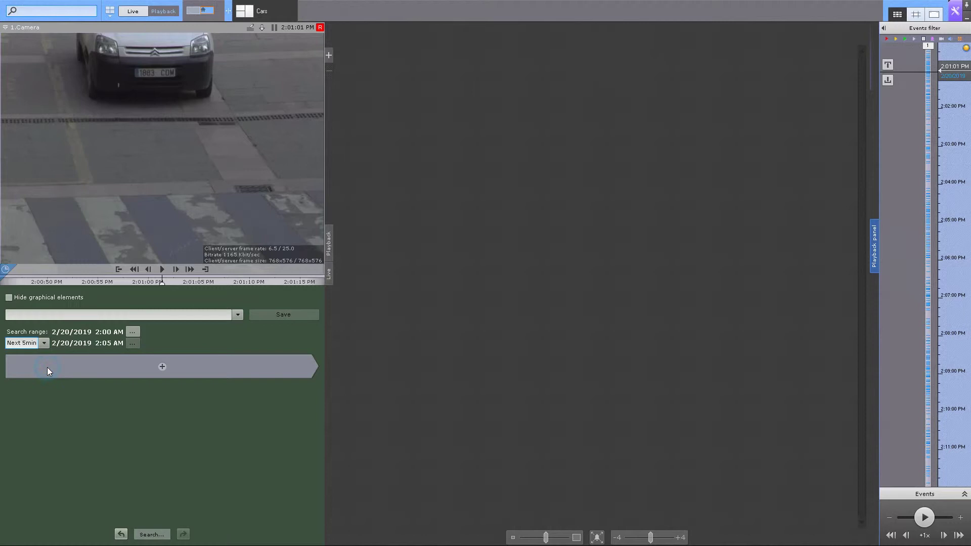
{"action": "left_click", "coordinate": [162, 367]}
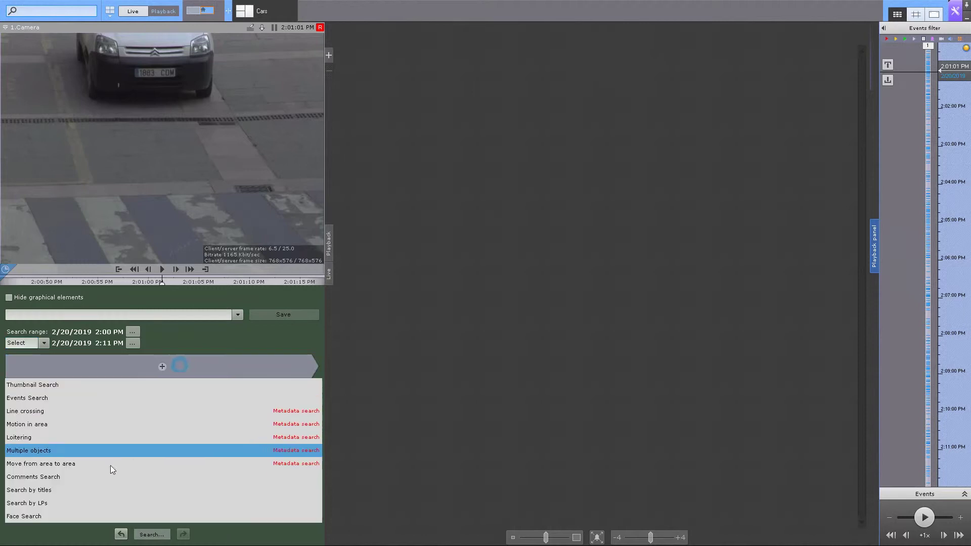
{"action": "left_click", "coordinate": [88, 501]}
{"action": "left_click", "coordinate": [73, 403]}
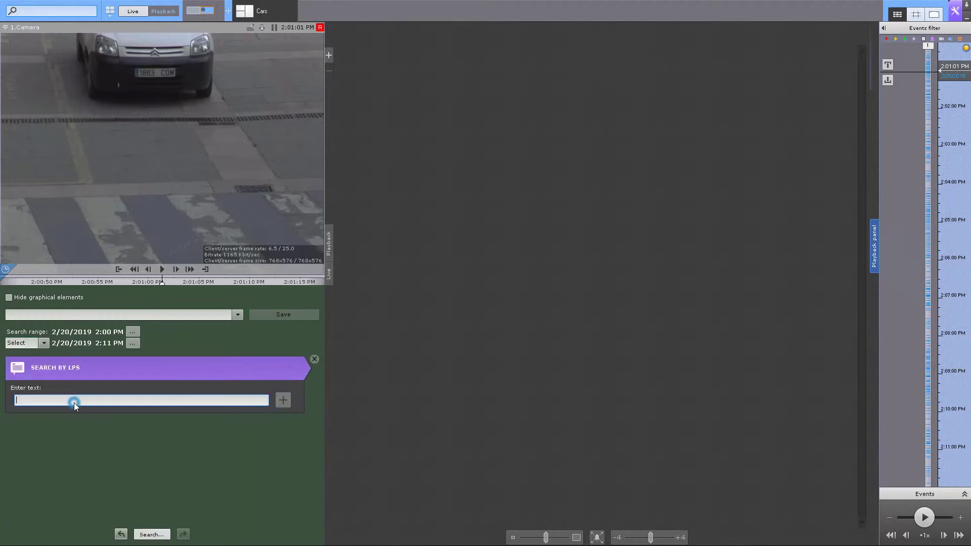
{"action": "type", "text": "8924czf"}
{"action": "left_click", "coordinate": [149, 533]}
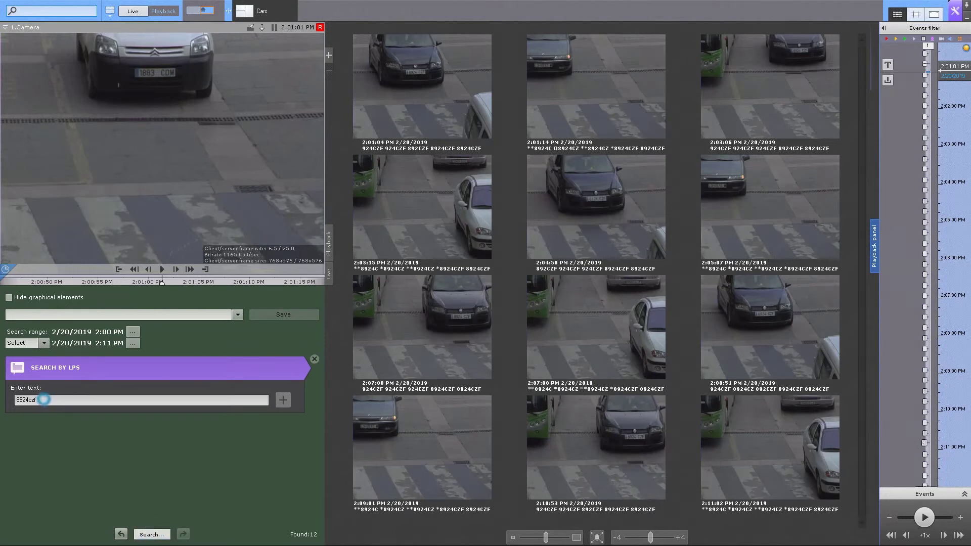
Replace the plate query with the wildcard pattern ?92* and rerun the search
{"action": "double_click", "coordinate": [43, 399]}
{"action": "type", "text": "?82*"}
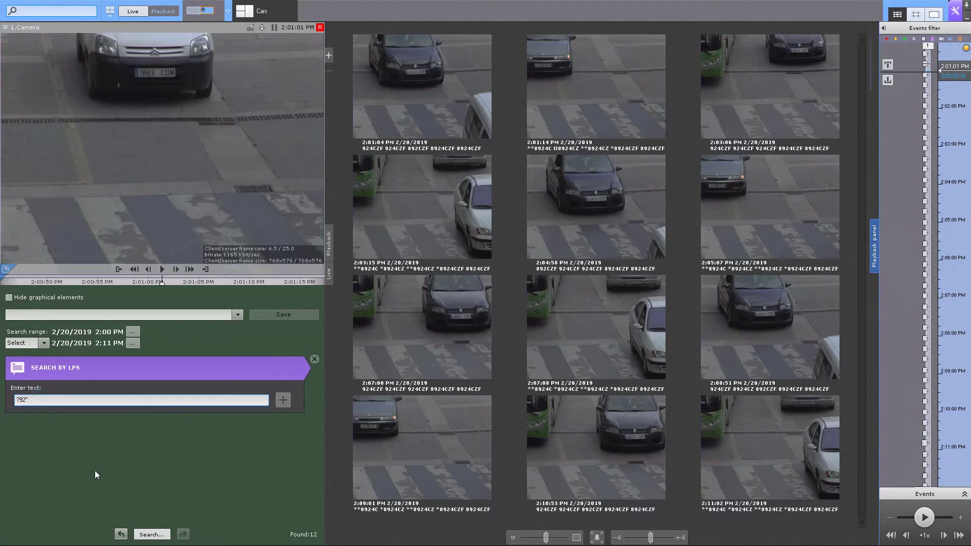
{"action": "left_click", "coordinate": [150, 534]}
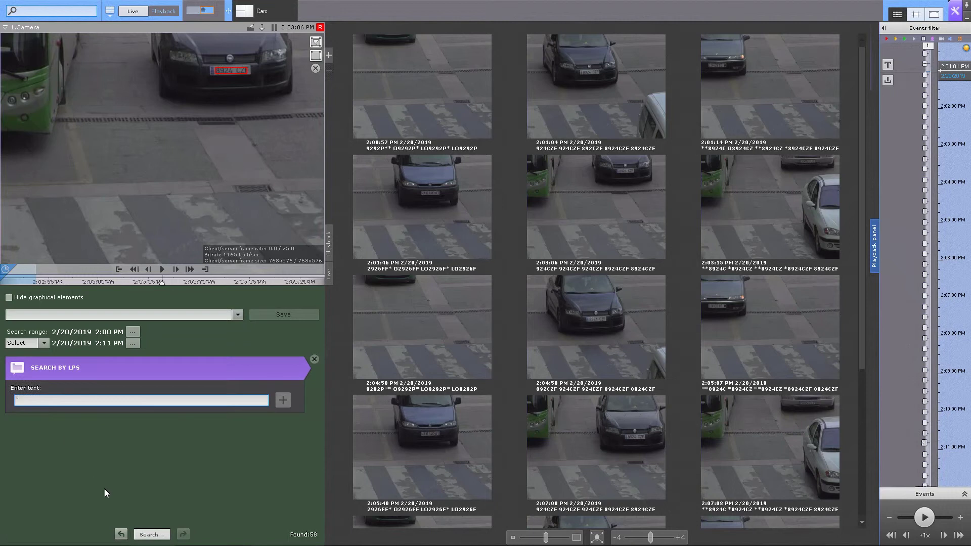
{"action": "left_click", "coordinate": [150, 534]}
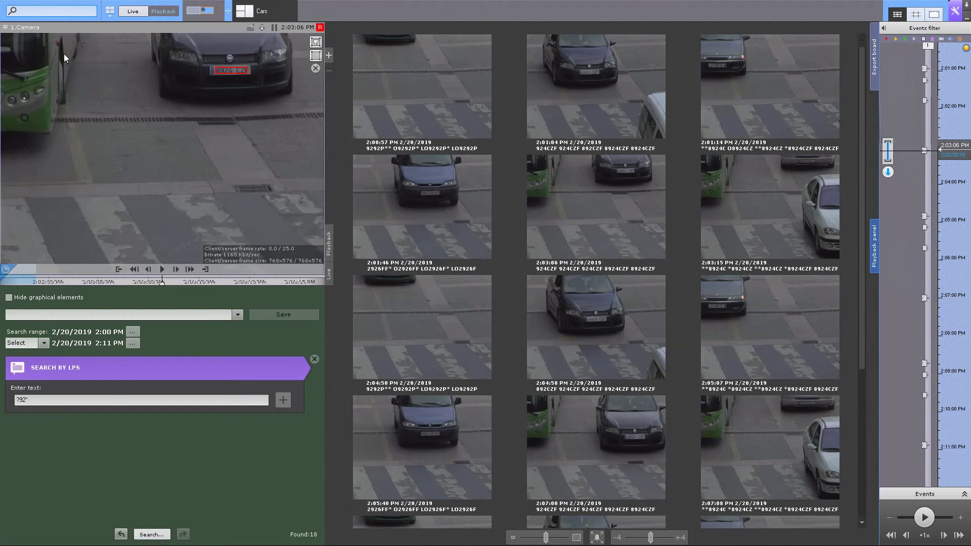
Add 2.Camera to the ?92* plate search and rerun it
{"action": "left_click", "coordinate": [59, 10]}
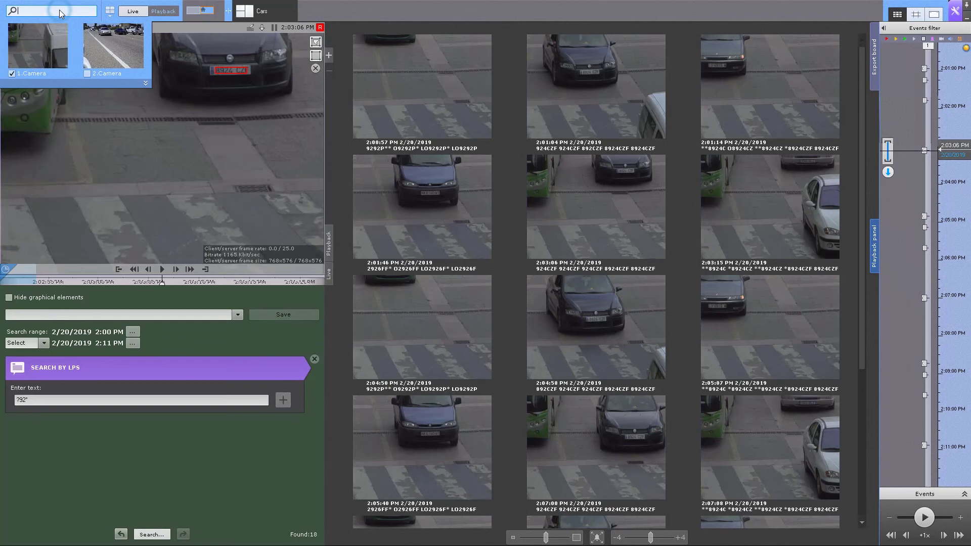
{"action": "left_click", "coordinate": [88, 73]}
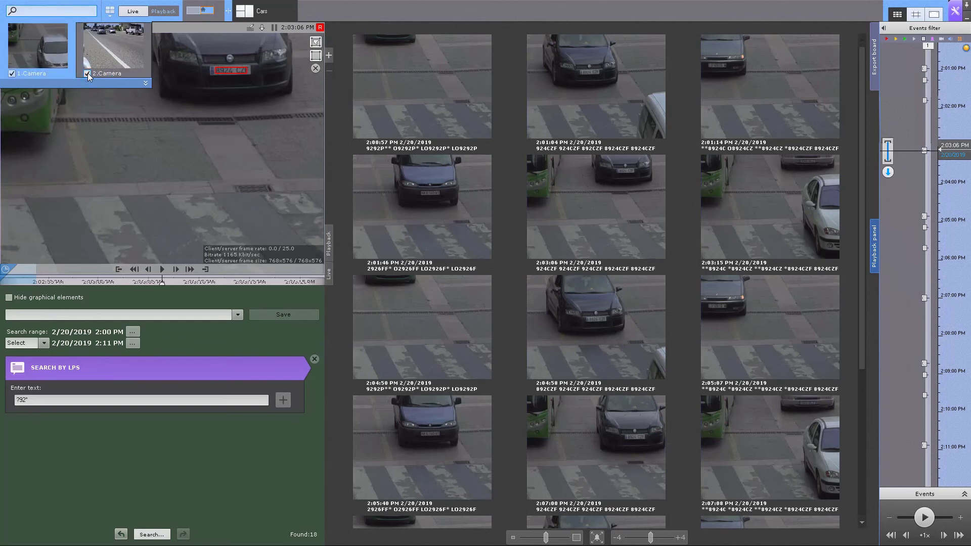
{"action": "left_click", "coordinate": [152, 535]}
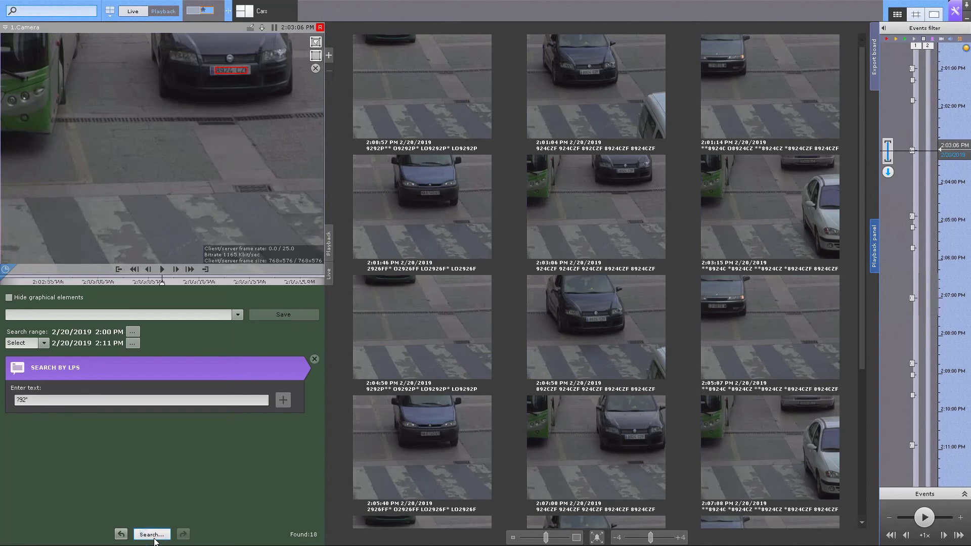